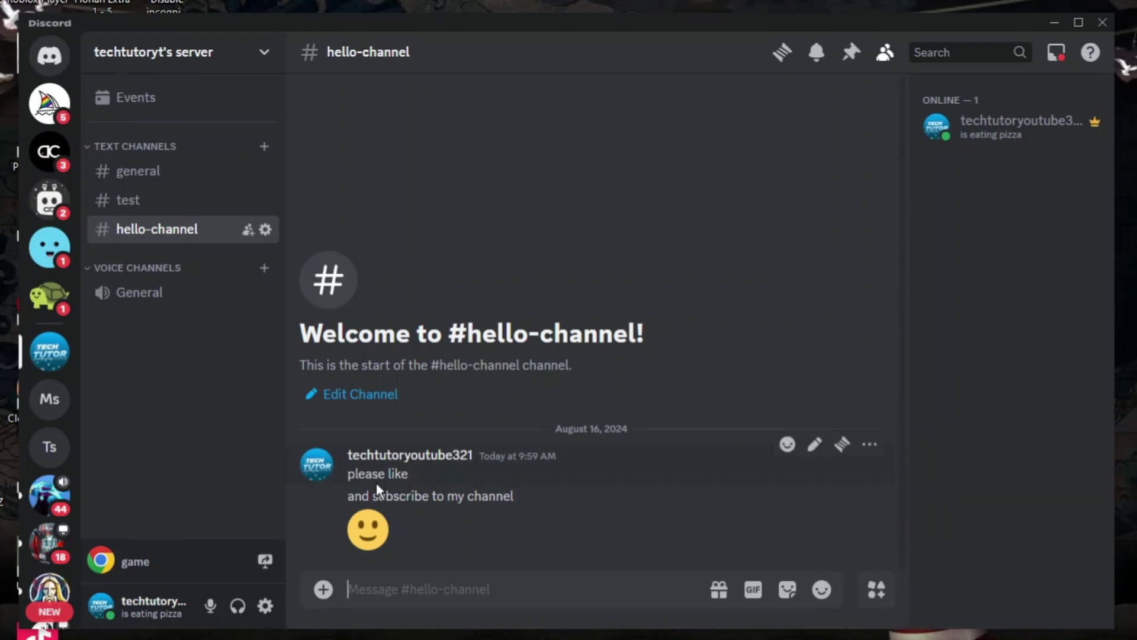
# - Open Discord's User Settings from the gear icon to reach App Settings
pyautogui.click(275, 608)
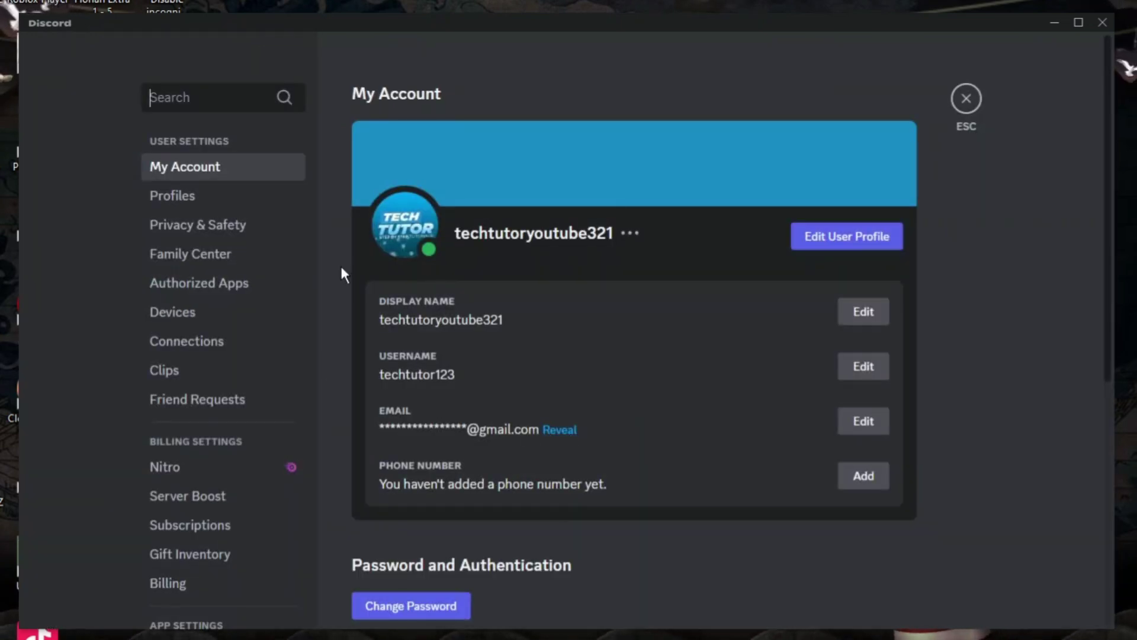
pyautogui.scroll(-3, 284, 304)
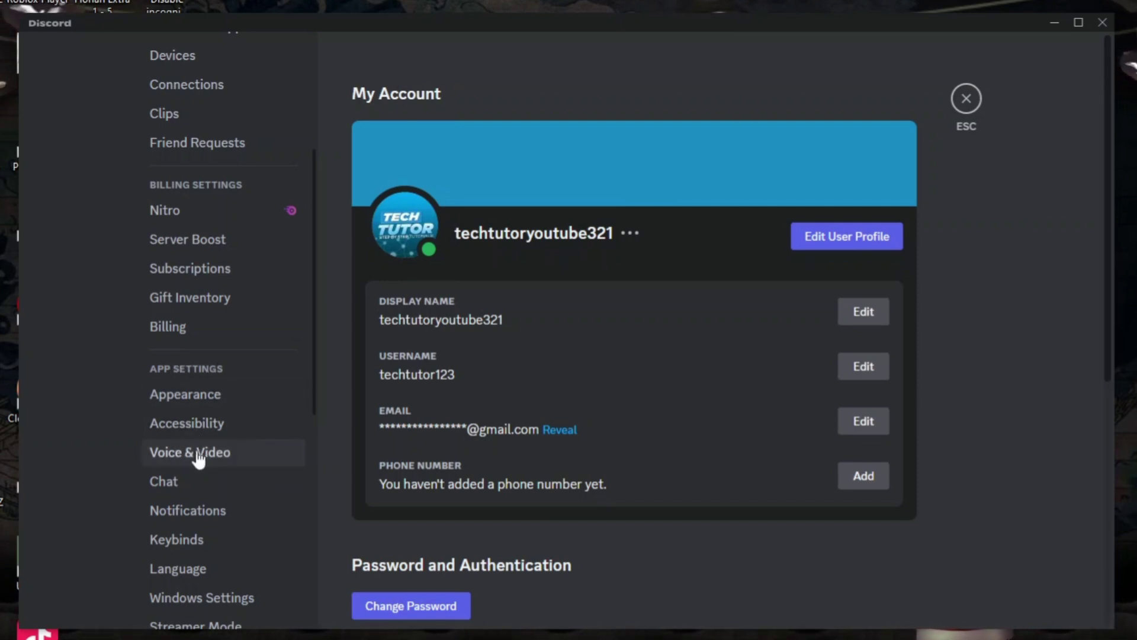
# - Go to Voice & Video settings to show the Soundboard volume at 100%
pyautogui.click(230, 457)
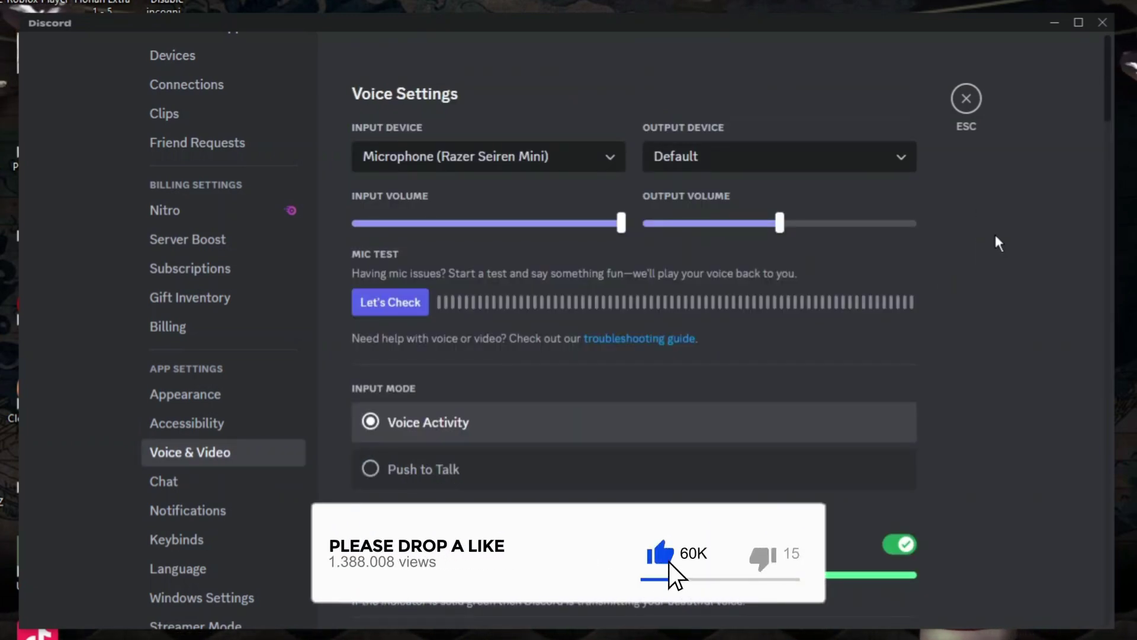
pyautogui.scroll(-2, 987, 244)
pyautogui.scroll(-2, 985, 247)
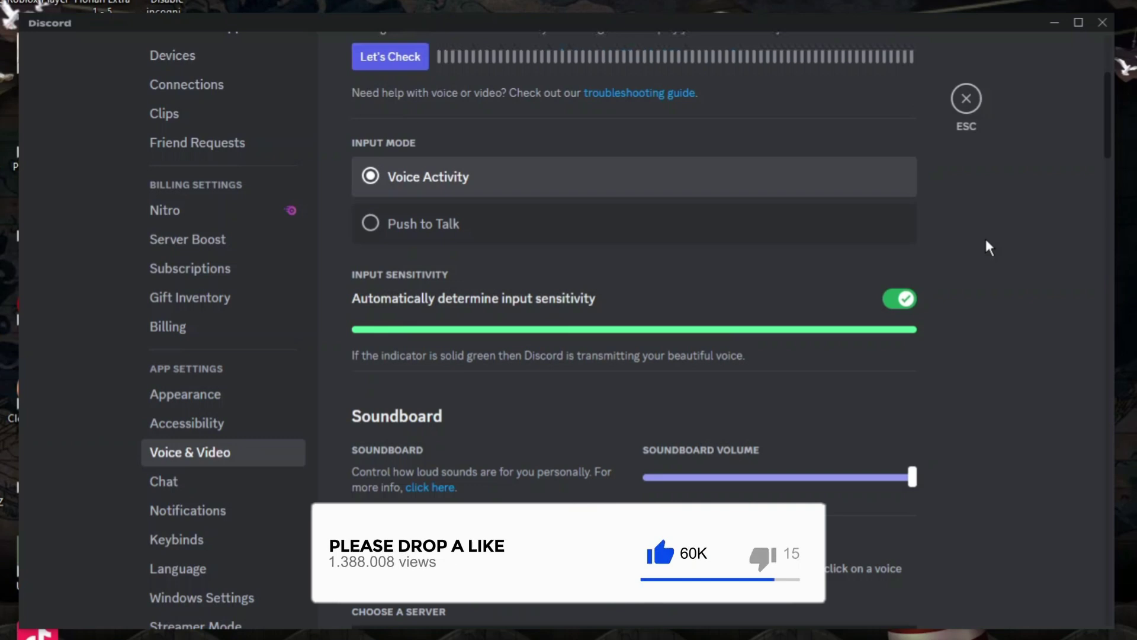
pyautogui.scroll(-1, 985, 246)
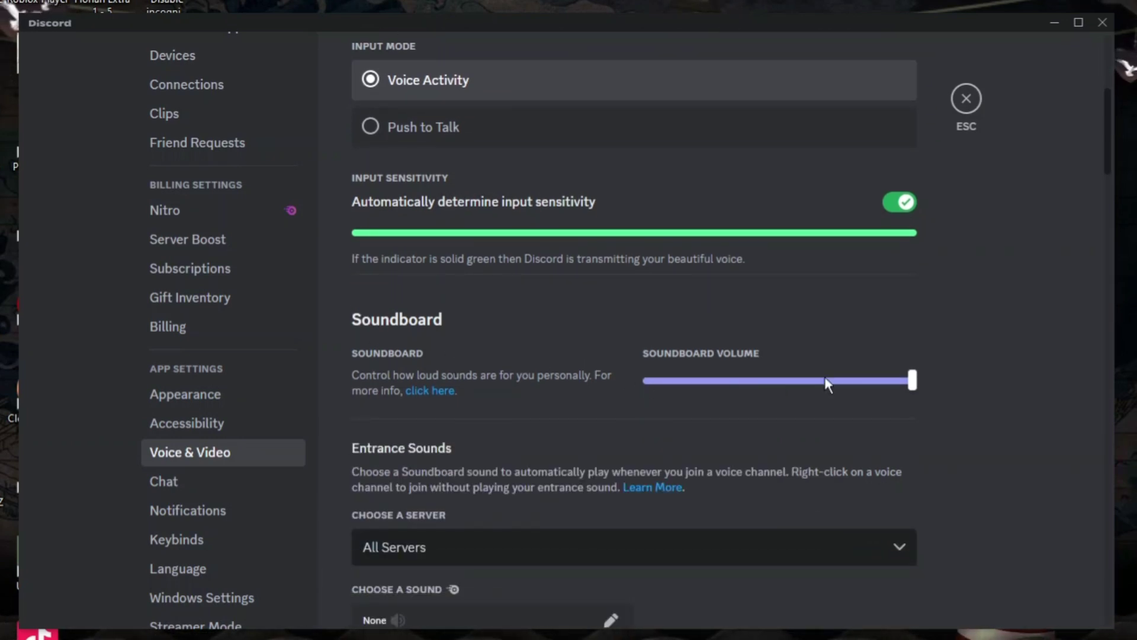
pyautogui.moveTo(912, 477)
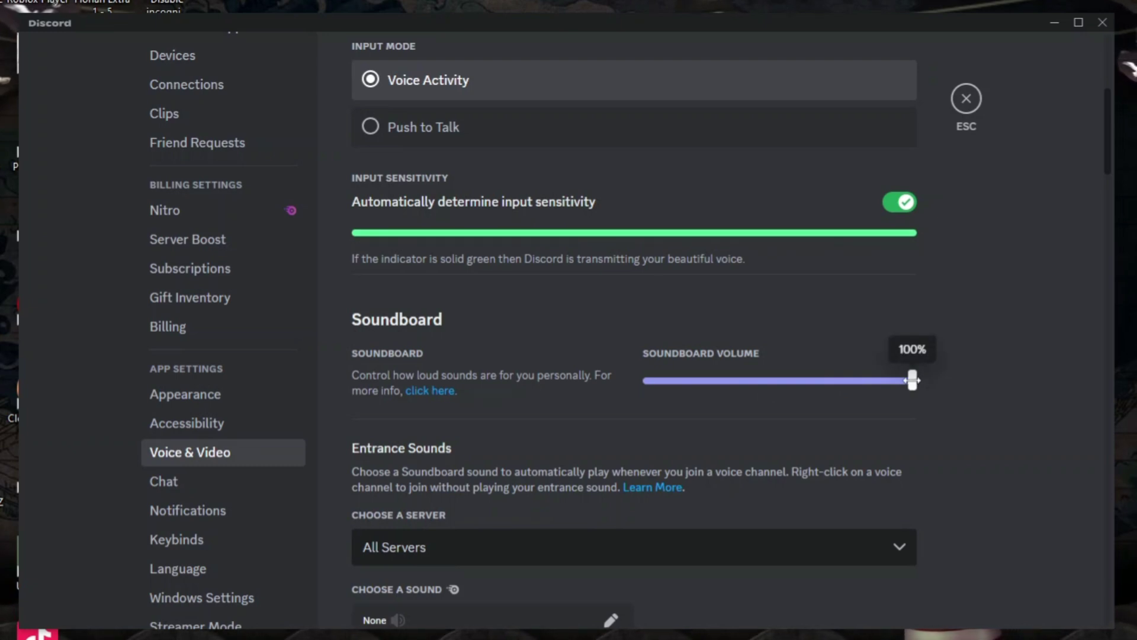
# - Drag the Soundboard Volume slider from 100% down to 0%
pyautogui.moveTo(912, 380)
pyautogui.mouseDown()
pyautogui.moveTo(629, 391)
pyautogui.moveTo(732, 381)
pyautogui.mouseUp()
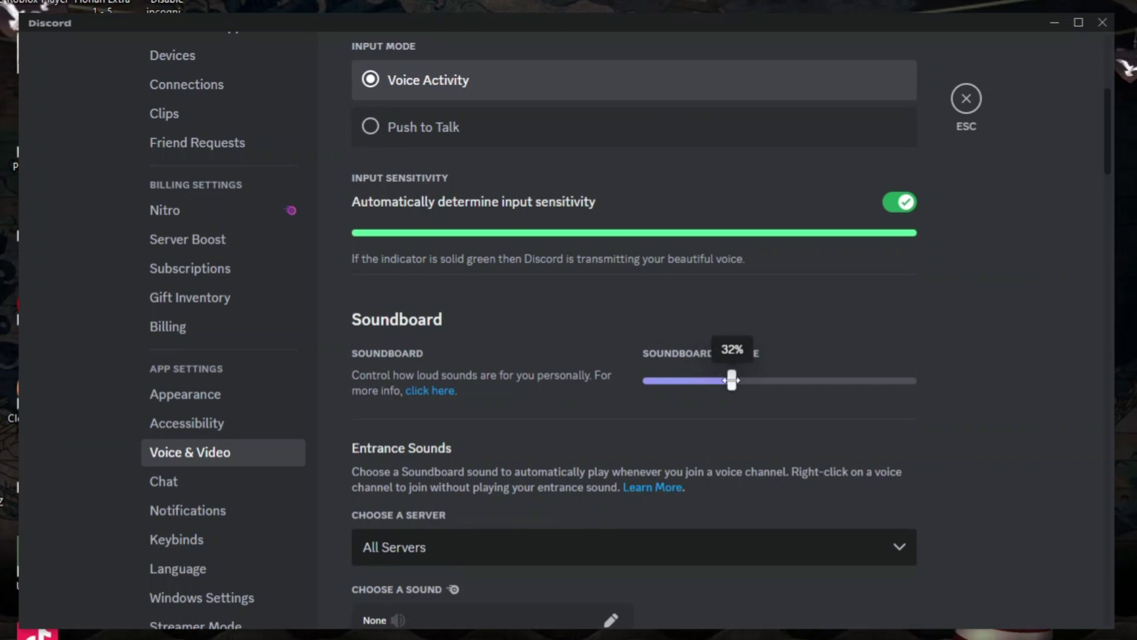
pyautogui.moveTo(732, 380); pyautogui.dragTo(618, 382)
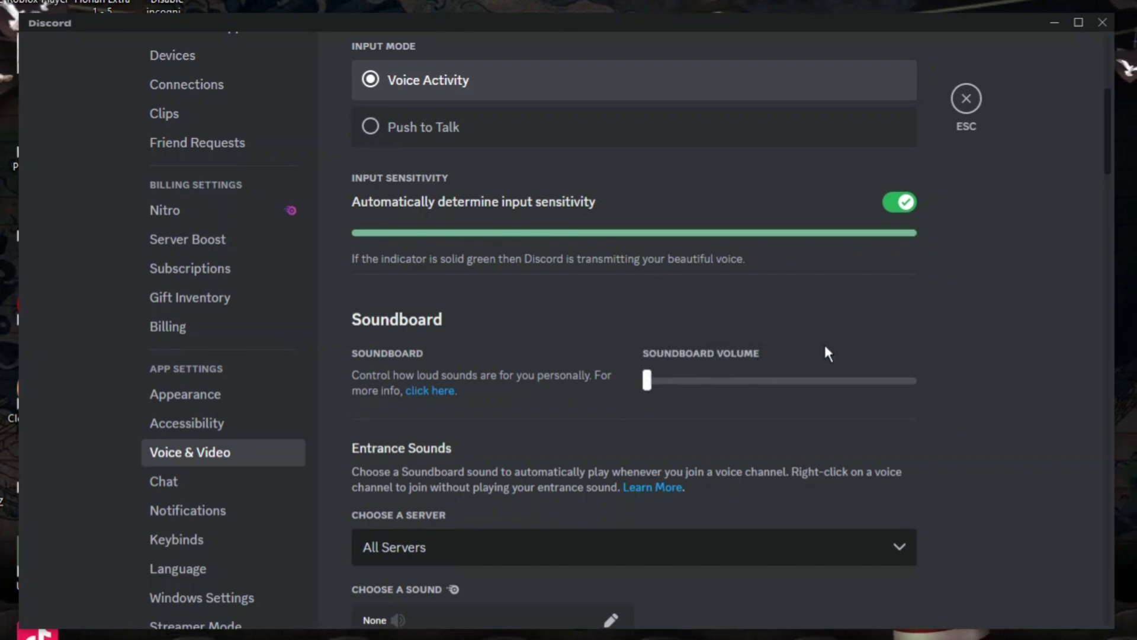